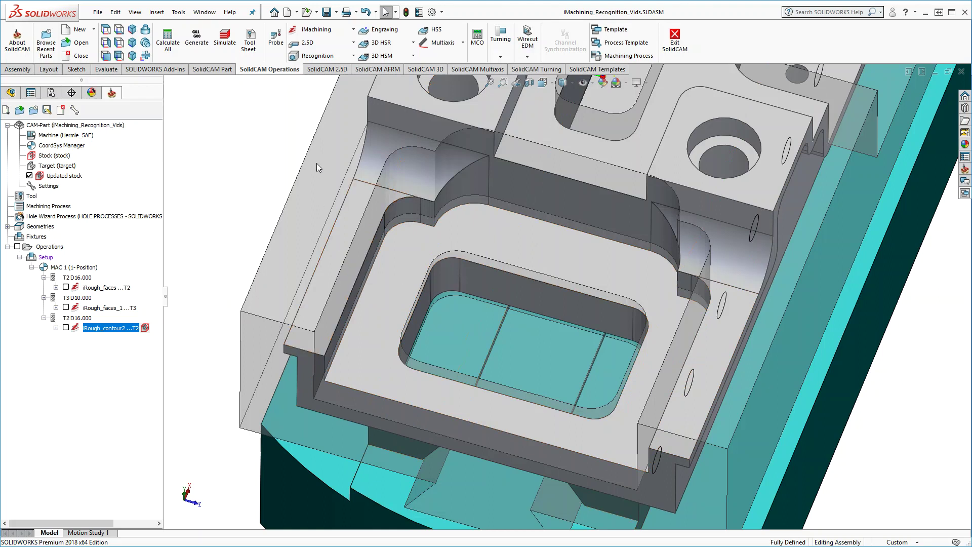
Step: Create an iMachining iRough operation on MAC 1 (1-Position) using the two raised ledge faces on either side of the large pocket
{"action": "left_click", "coordinate": [315, 33]}
{"action": "left_click", "coordinate": [316, 42]}
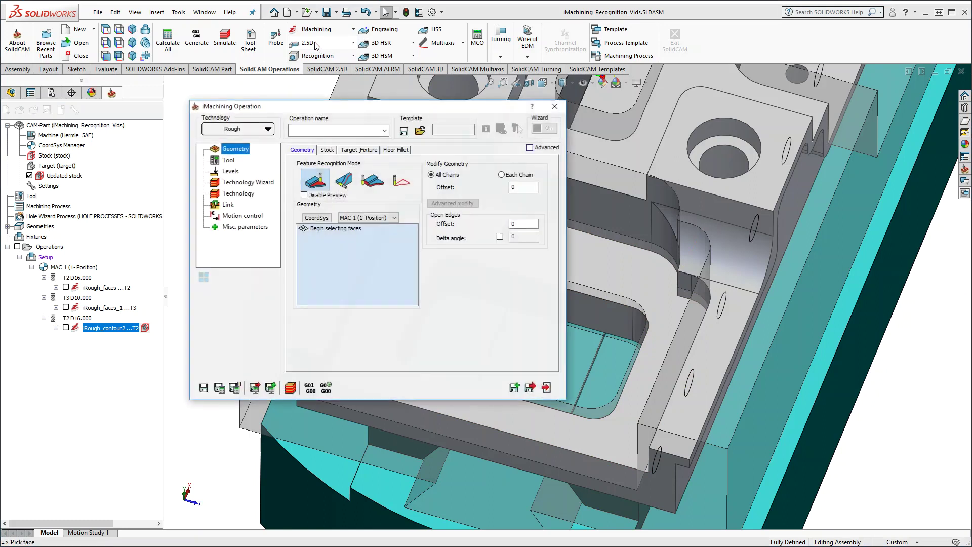
{"action": "double_click", "coordinate": [318, 109]}
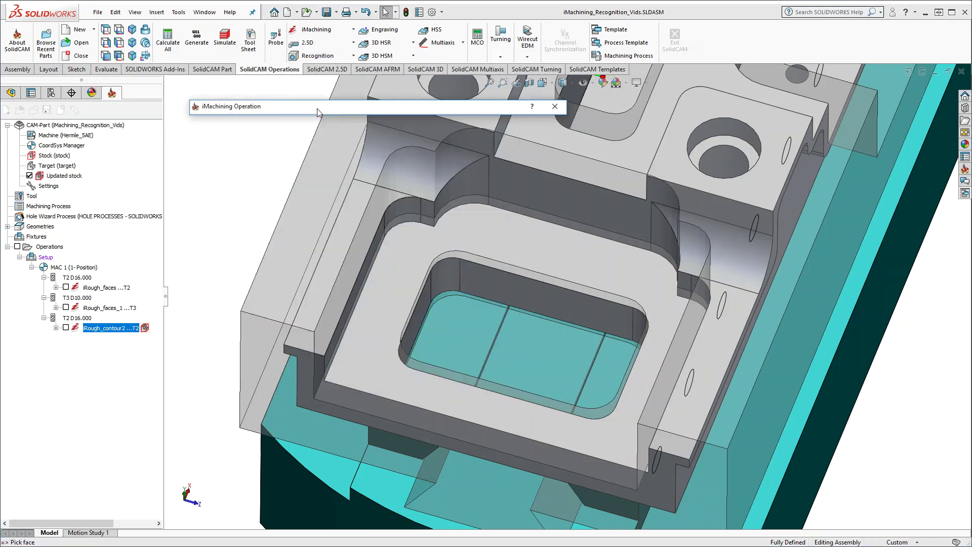
{"action": "left_click", "coordinate": [712, 372]}
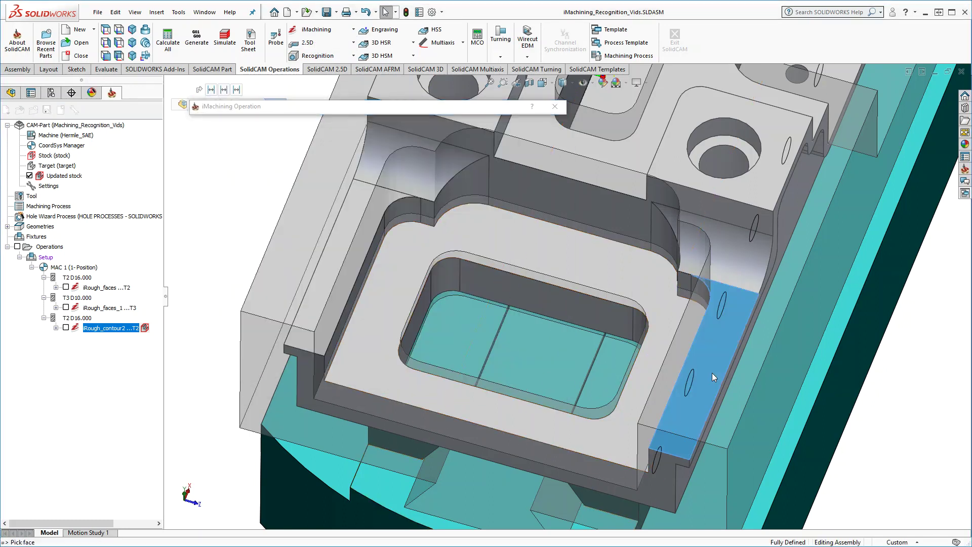
{"action": "left_click", "coordinate": [342, 269]}
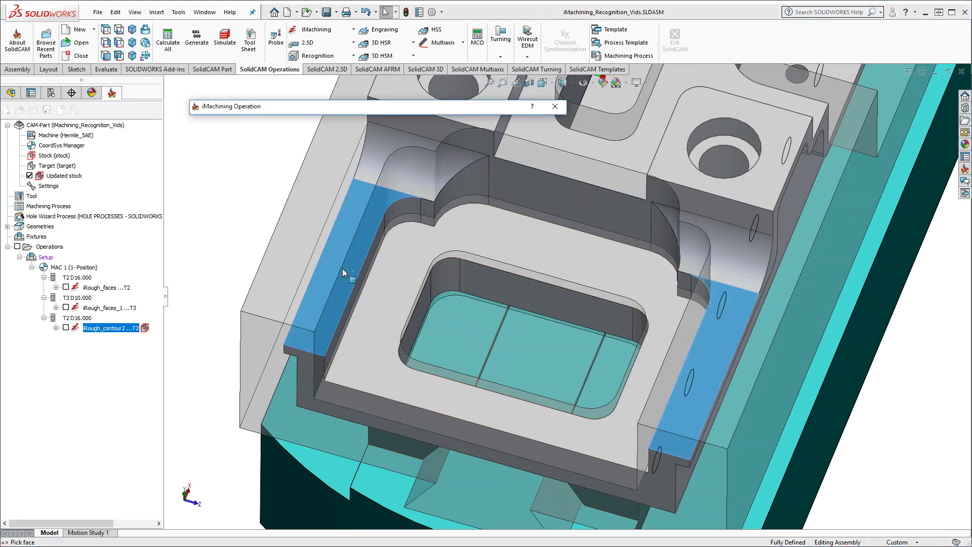
{"action": "double_click", "coordinate": [323, 108]}
Step: Assign tool 3, the 10 mm end mill, to the ledge-face roughing operation and inspect the machining volume preview
{"action": "left_click", "coordinate": [229, 161]}
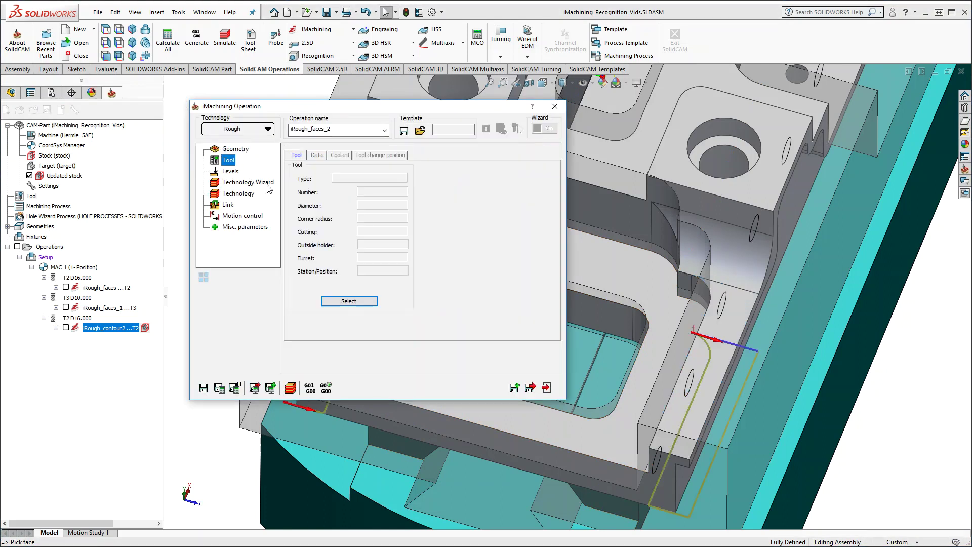
{"action": "left_click", "coordinate": [348, 300]}
{"action": "left_click", "coordinate": [263, 155]}
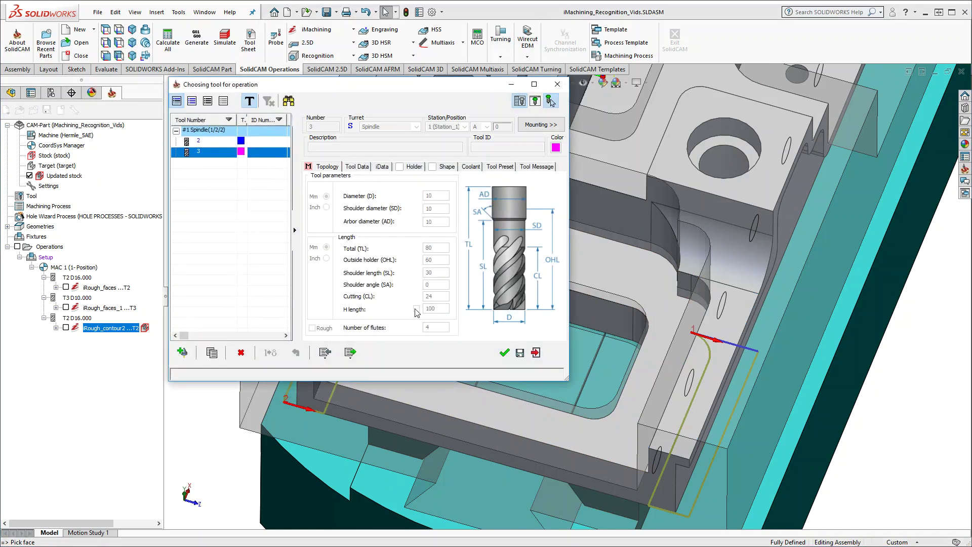
{"action": "left_click", "coordinate": [504, 352]}
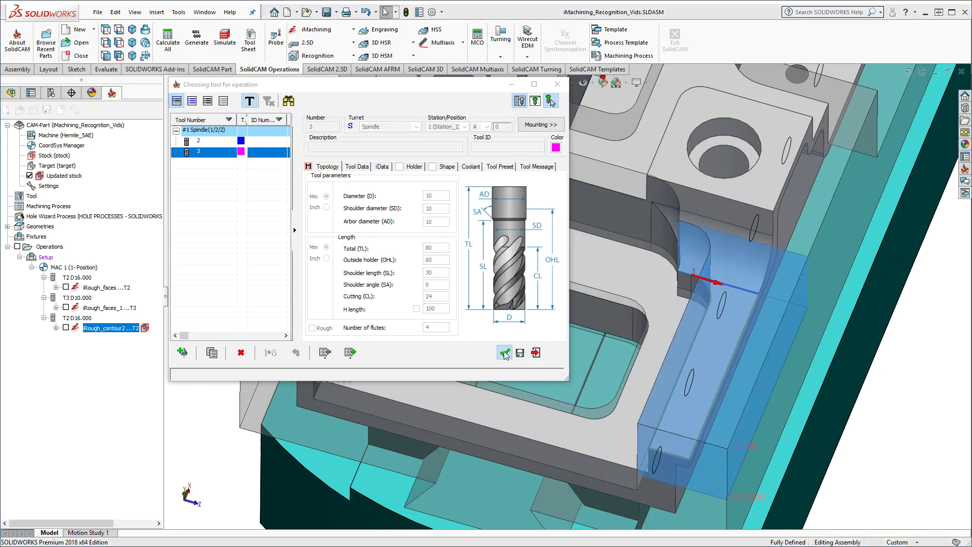
{"action": "double_click", "coordinate": [436, 110]}
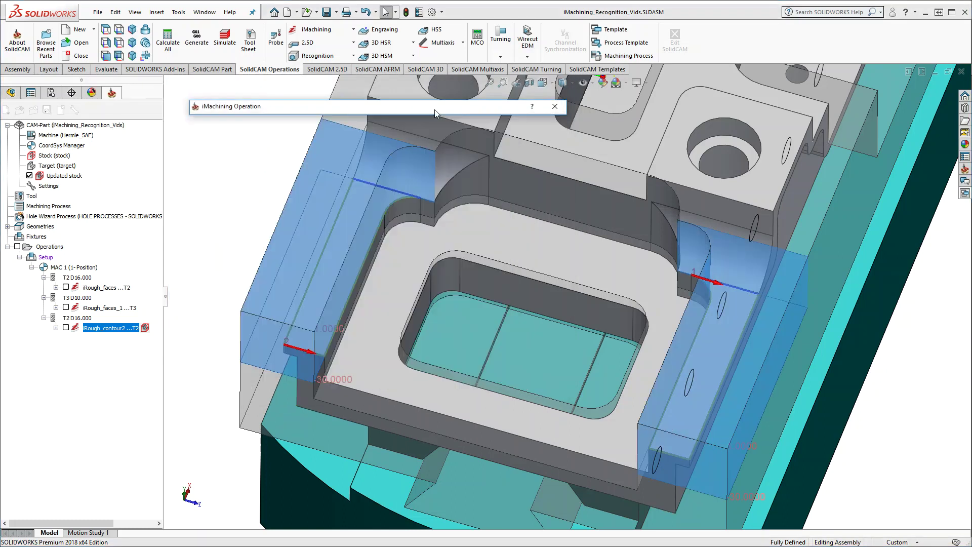
{"action": "middle_click_drag", "start_coordinate": [536, 260], "coordinate": [540, 241], "text": "ctrl"}
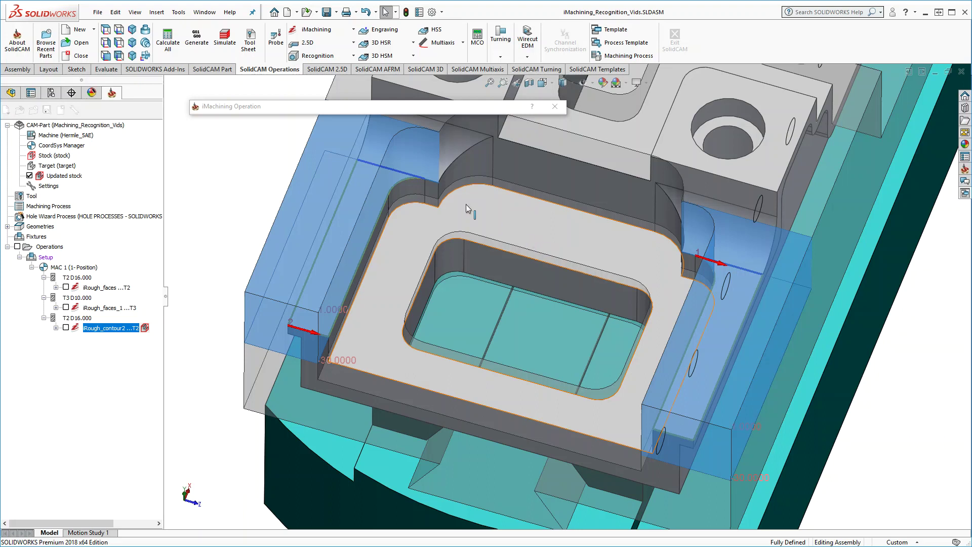
{"action": "double_click", "coordinate": [396, 106]}
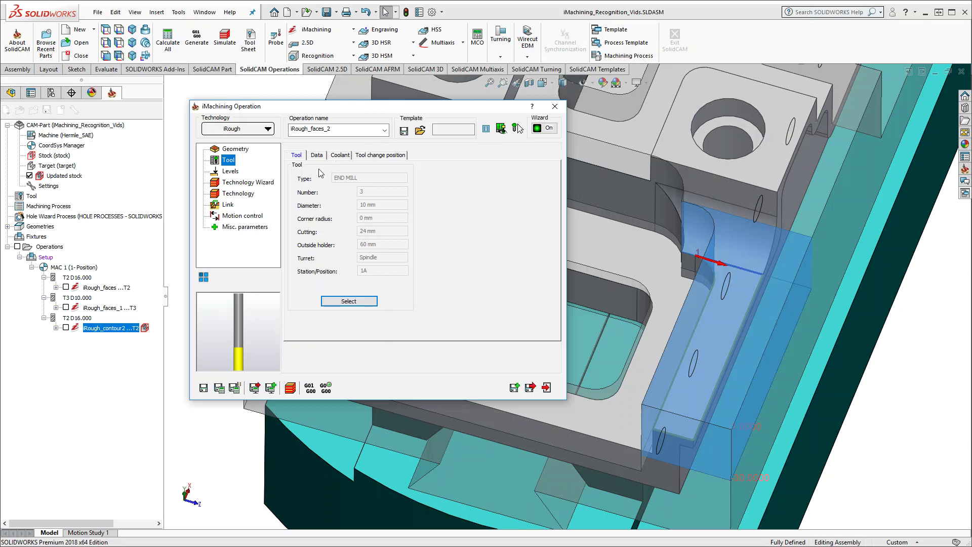
Step: Set the pocket depth of the ledge-face roughing to 26, then save, calculate and close the operation
{"action": "left_click", "coordinate": [233, 172]}
{"action": "left_click", "coordinate": [371, 279]}
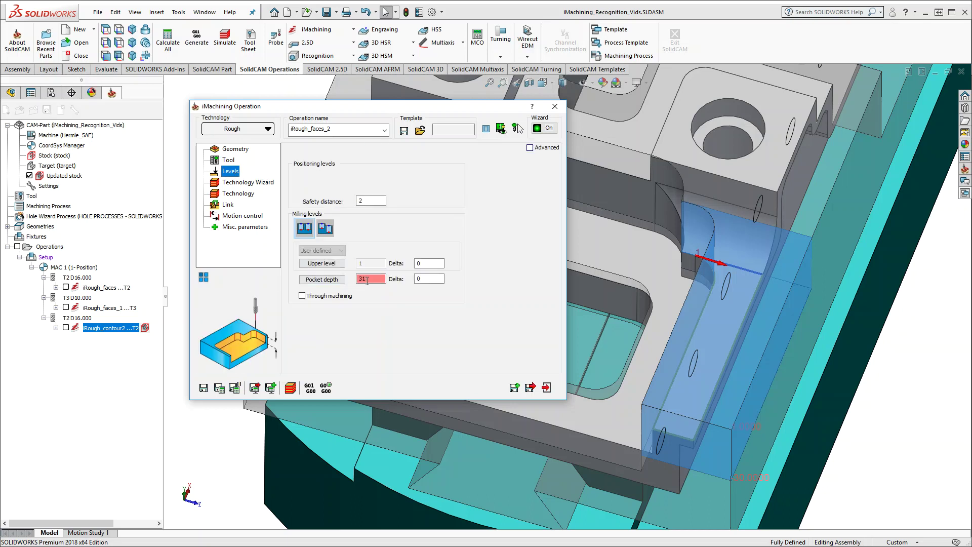
{"action": "type", "text": "26"}
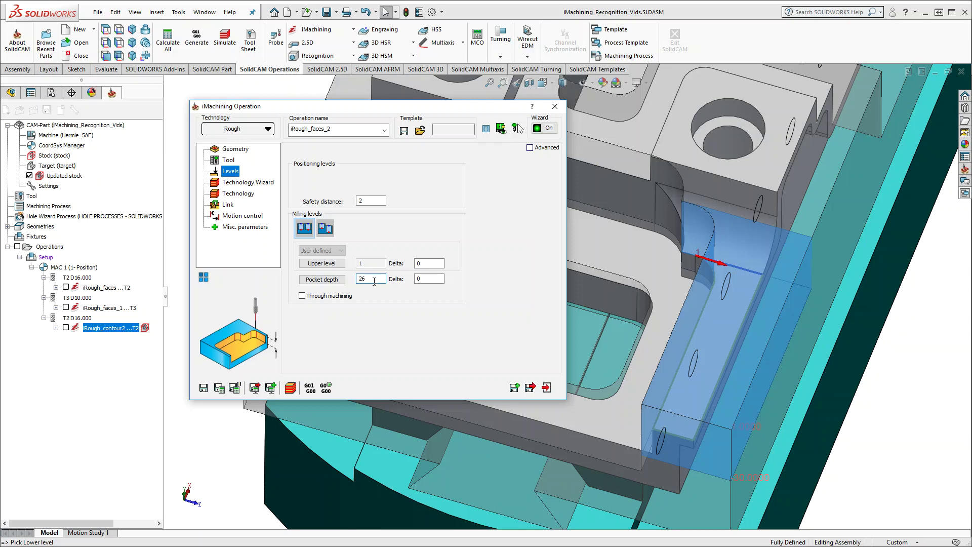
{"action": "left_click", "coordinate": [219, 388]}
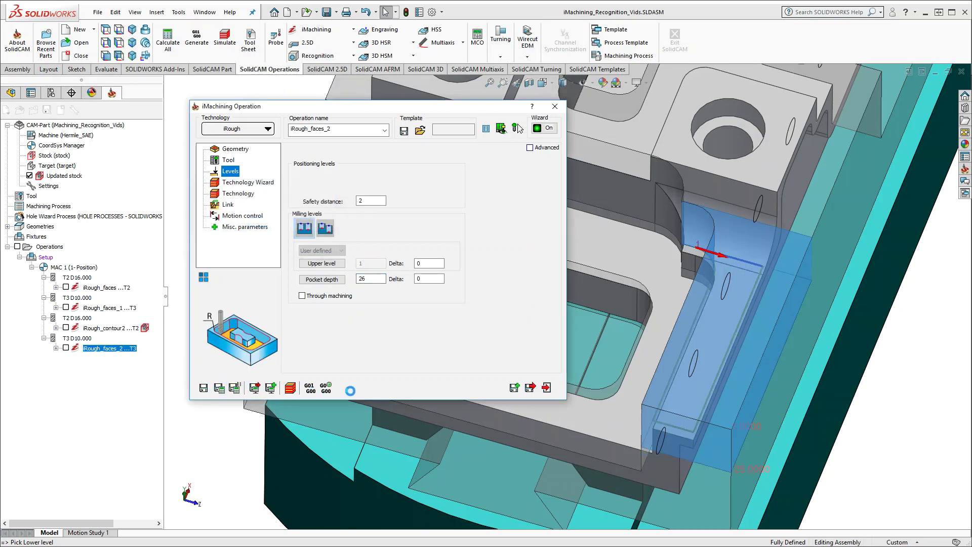
{"action": "left_click", "coordinate": [546, 388]}
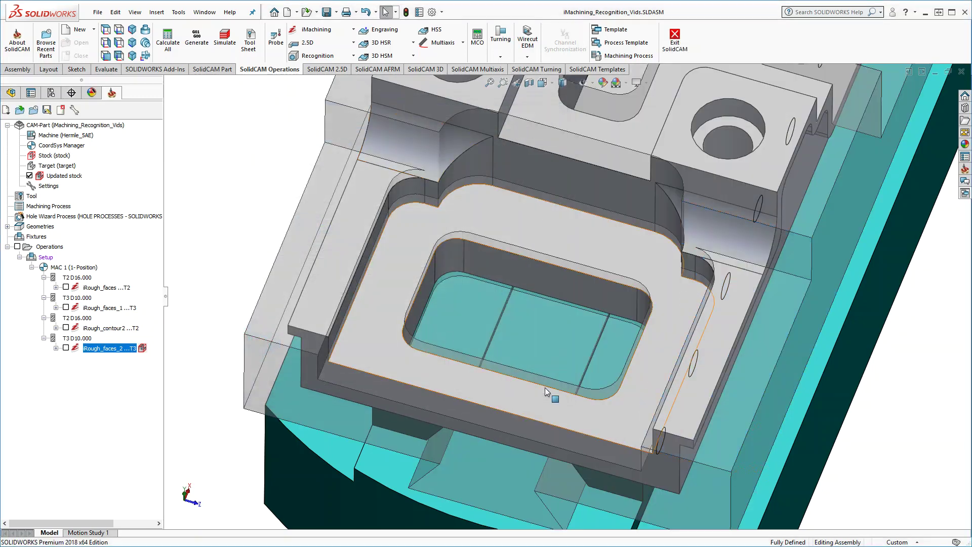
Step: Start another iMachining iRough operation with contour-based feature recognition on the MAC 1 (2-Position) coordinate system
{"action": "middle_click_drag", "start_coordinate": [267, 199], "coordinate": [298, 204]}
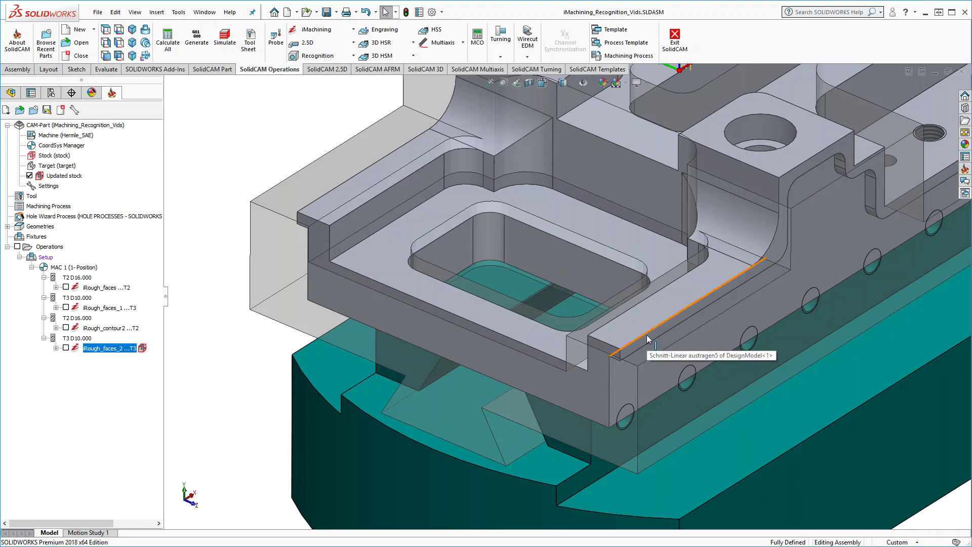
{"action": "left_click", "coordinate": [316, 31]}
{"action": "left_click", "coordinate": [317, 42]}
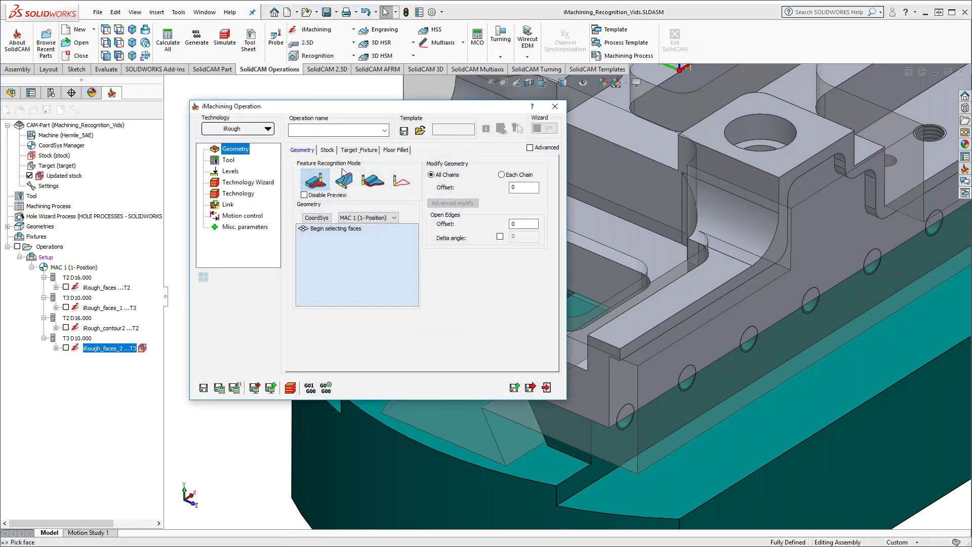
{"action": "left_click", "coordinate": [345, 180]}
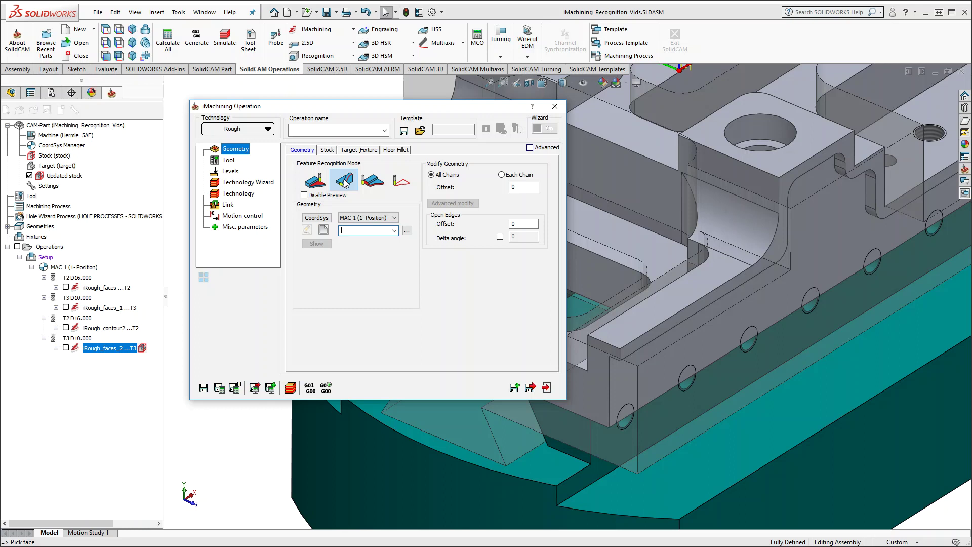
{"action": "left_click", "coordinate": [375, 218]}
{"action": "left_click", "coordinate": [376, 234]}
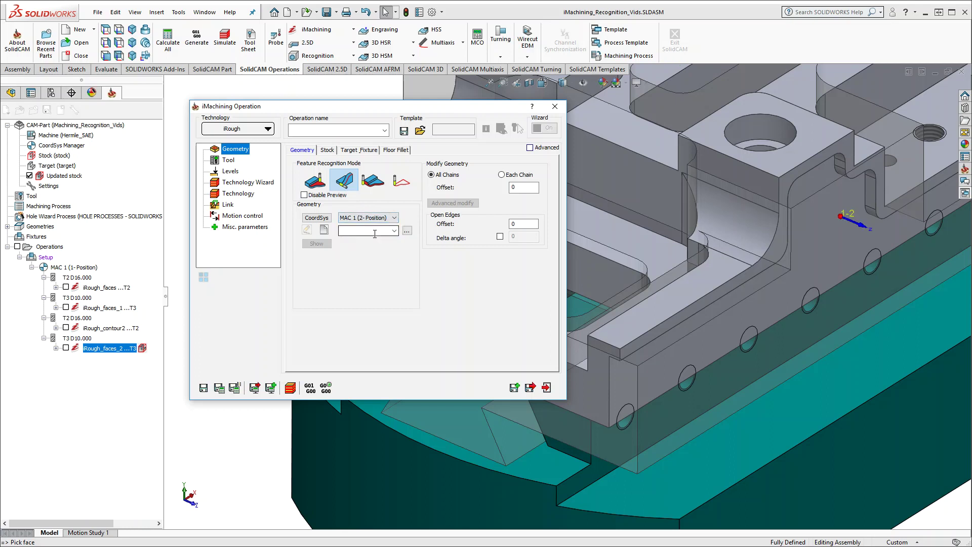
Step: Define a new contour geometry with Constant Z off, chaining the near ledge's outer edge up the curved side of the counterbored block
{"action": "left_click", "coordinate": [324, 230]}
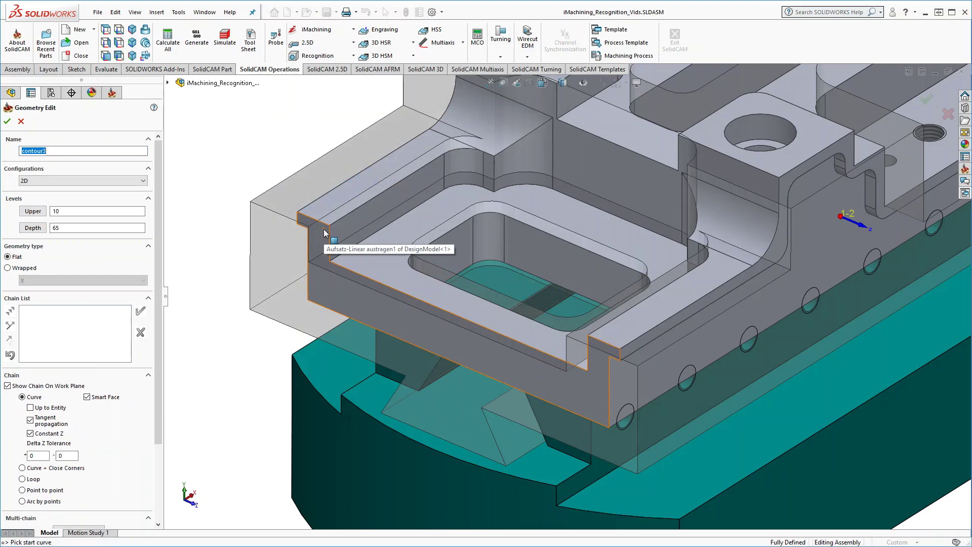
{"action": "left_click", "coordinate": [30, 434]}
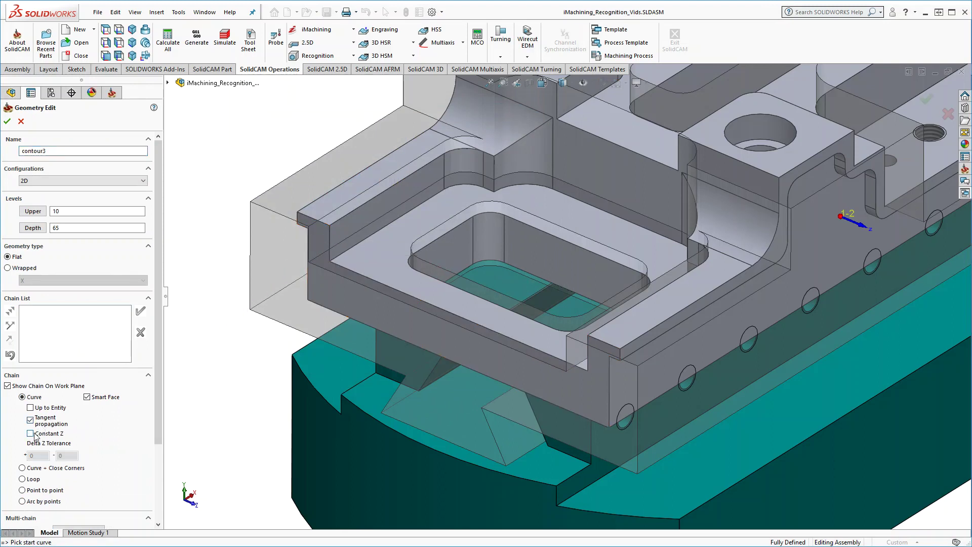
{"action": "left_click", "coordinate": [625, 344]}
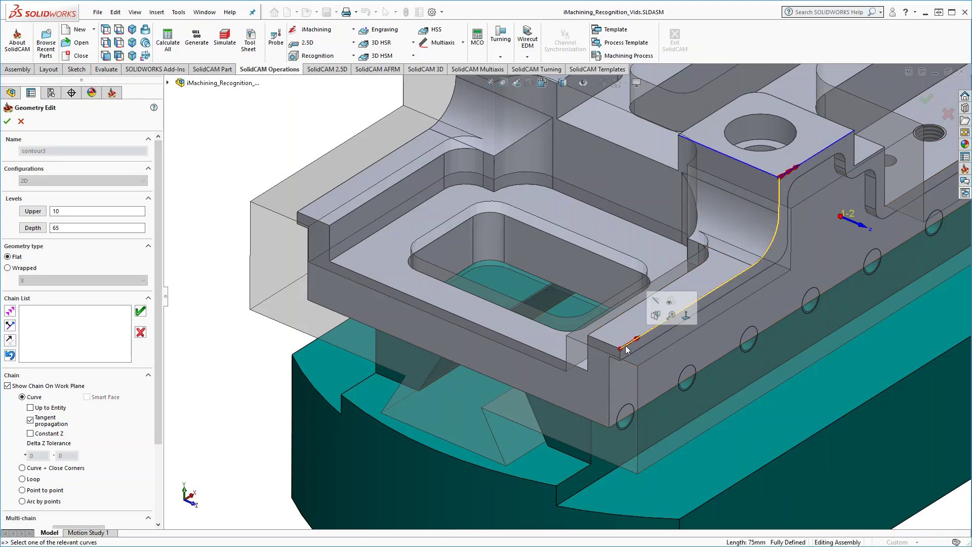
{"action": "left_click", "coordinate": [140, 311]}
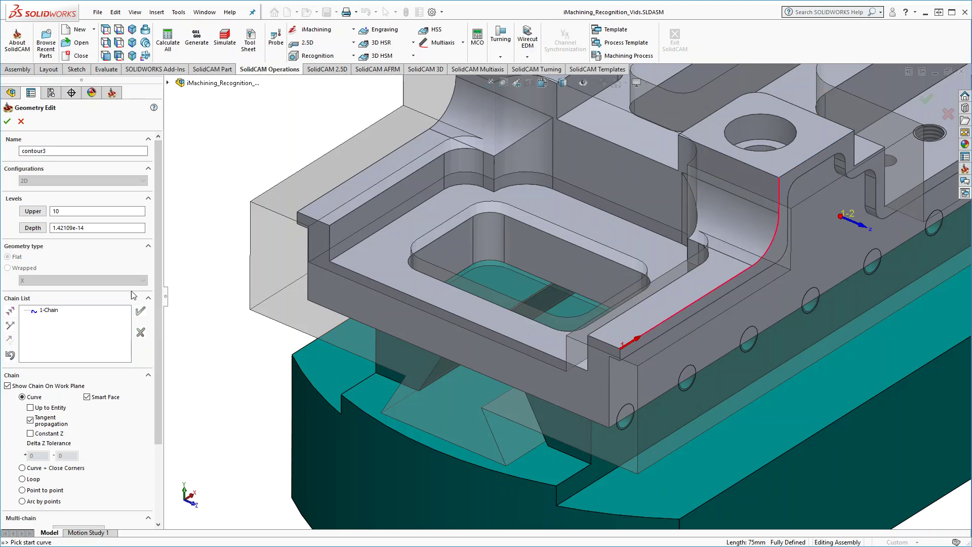
{"action": "left_click", "coordinate": [8, 122]}
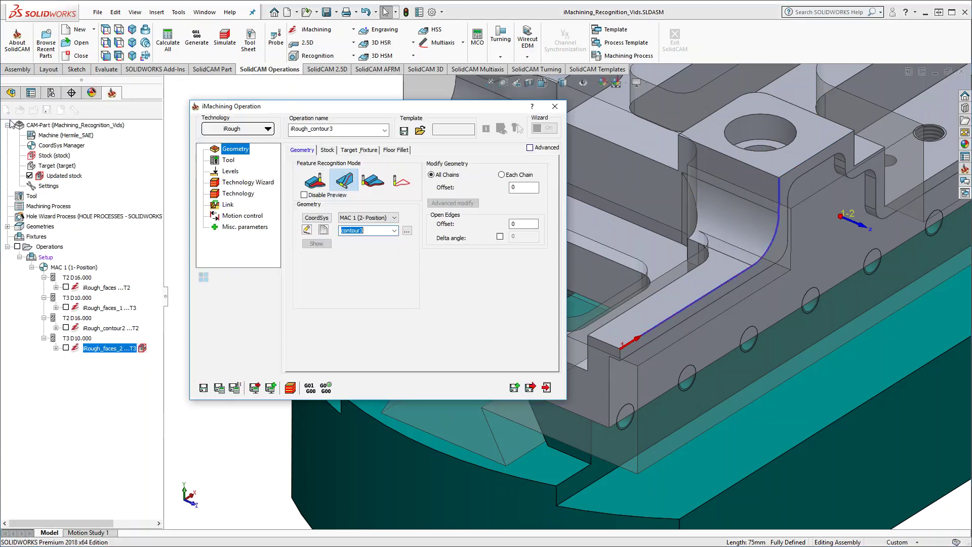
Step: Assign tool 3, the 10 mm end mill, to the side contour roughing operation
{"action": "left_click", "coordinate": [227, 161]}
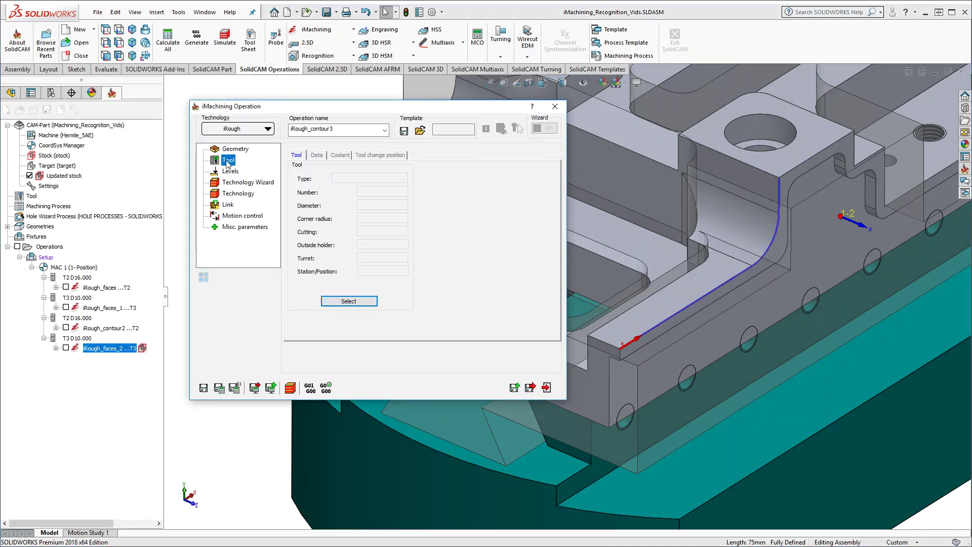
{"action": "left_click", "coordinate": [349, 302]}
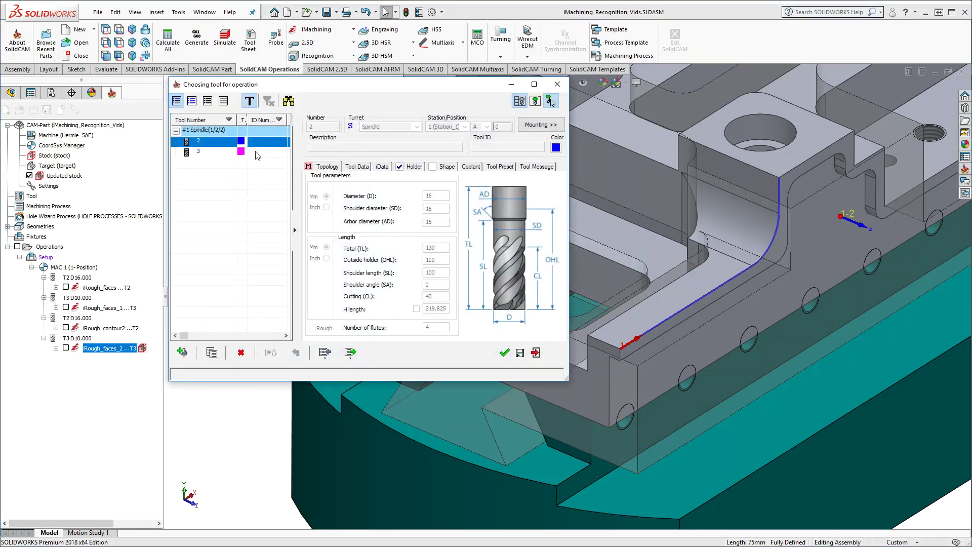
{"action": "left_click", "coordinate": [257, 152]}
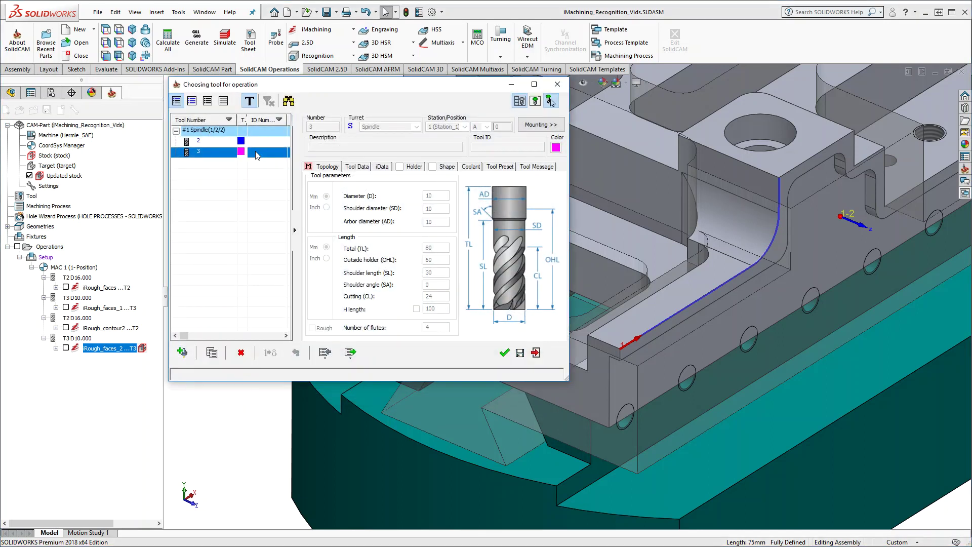
{"action": "left_click", "coordinate": [505, 354]}
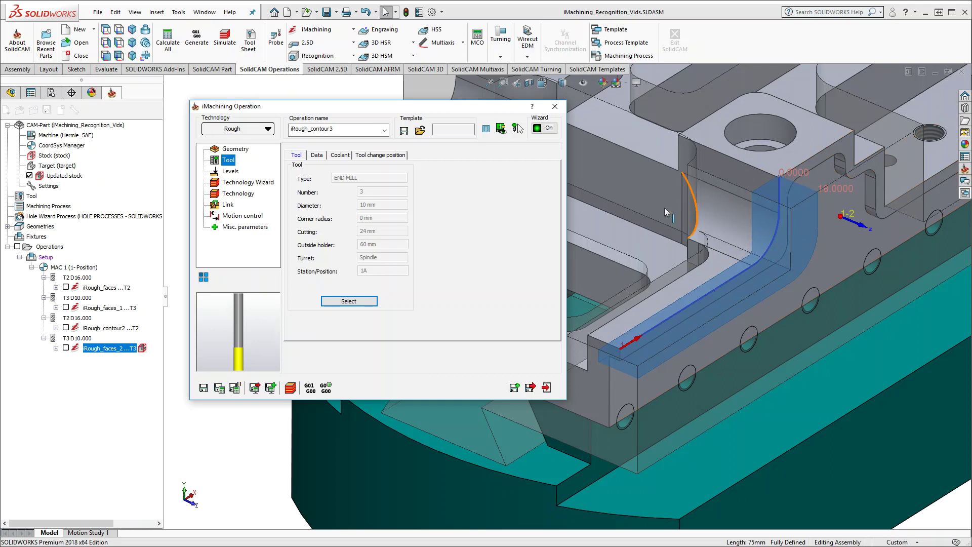
Step: Pick the pocket depth at the counterbored block's inner upper corner beside the pocket and set the depth delta to -2
{"action": "left_click", "coordinate": [231, 173]}
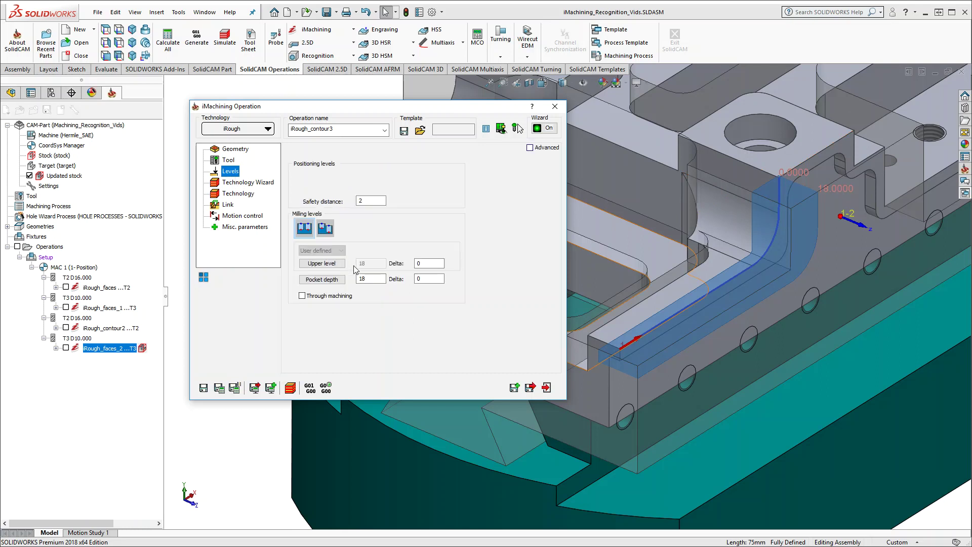
{"action": "left_click", "coordinate": [371, 278]}
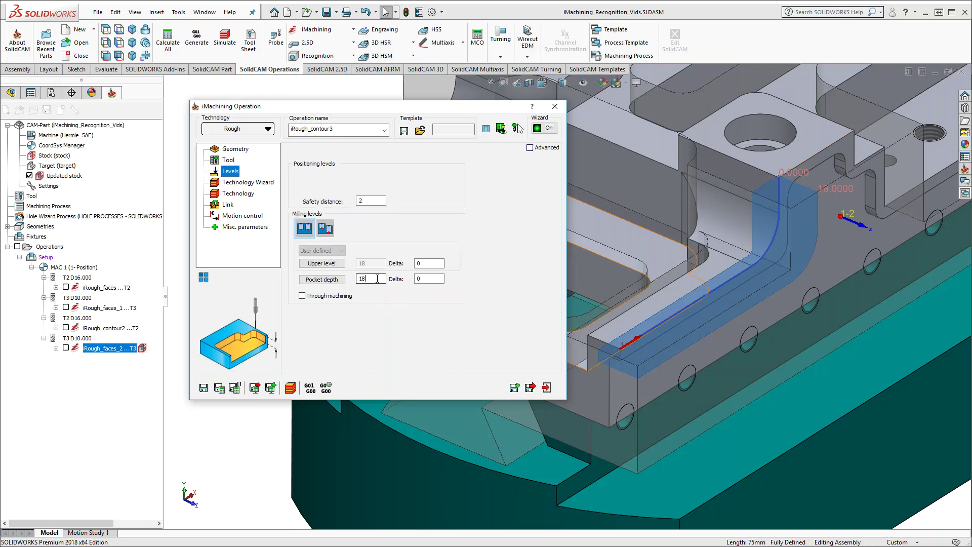
{"action": "left_click", "coordinate": [678, 135]}
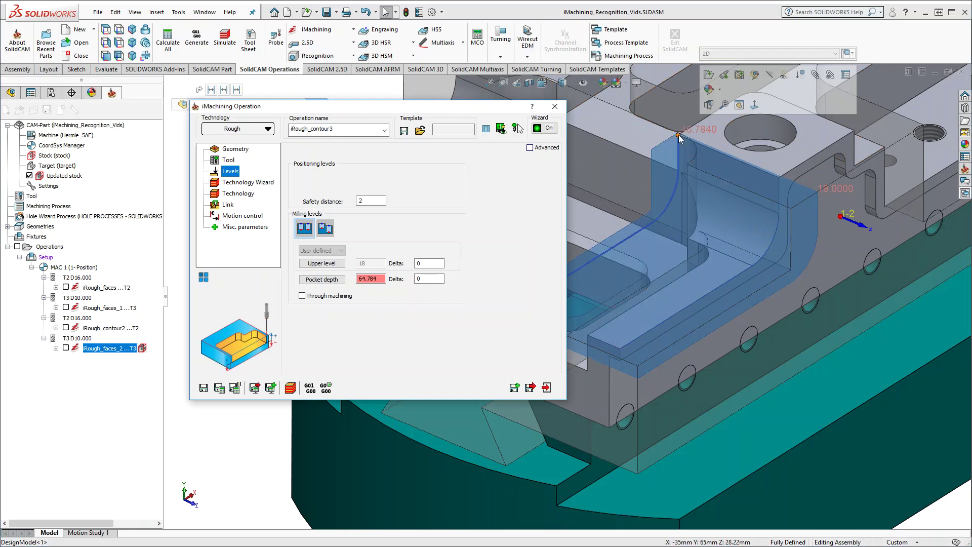
{"action": "left_click", "coordinate": [431, 278]}
{"action": "double_click", "coordinate": [431, 278]}
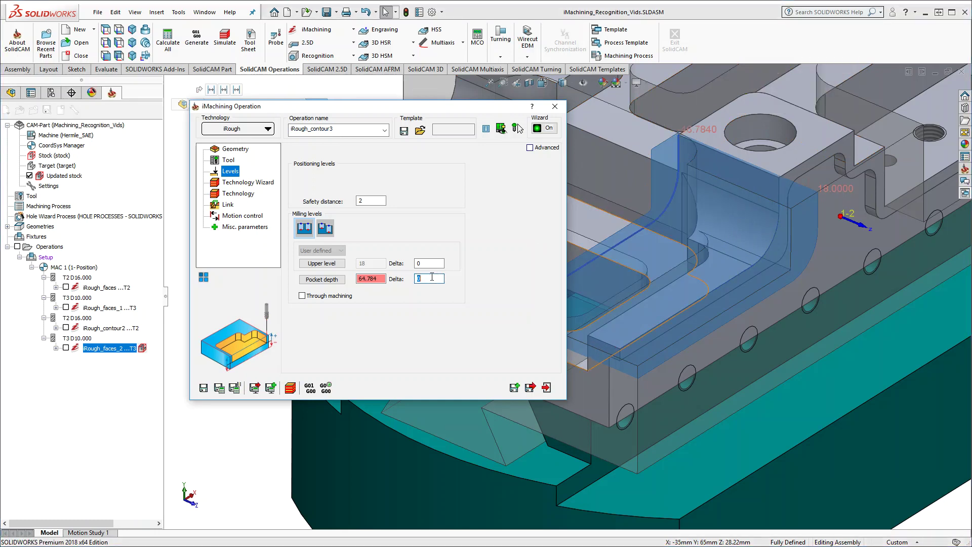
{"action": "type", "text": "-2"}
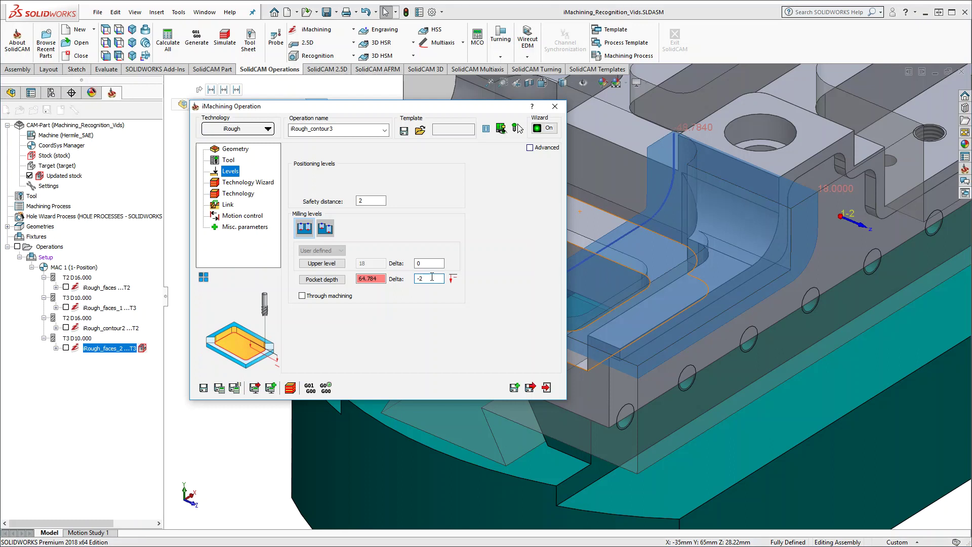
{"action": "left_click", "coordinate": [433, 266]}
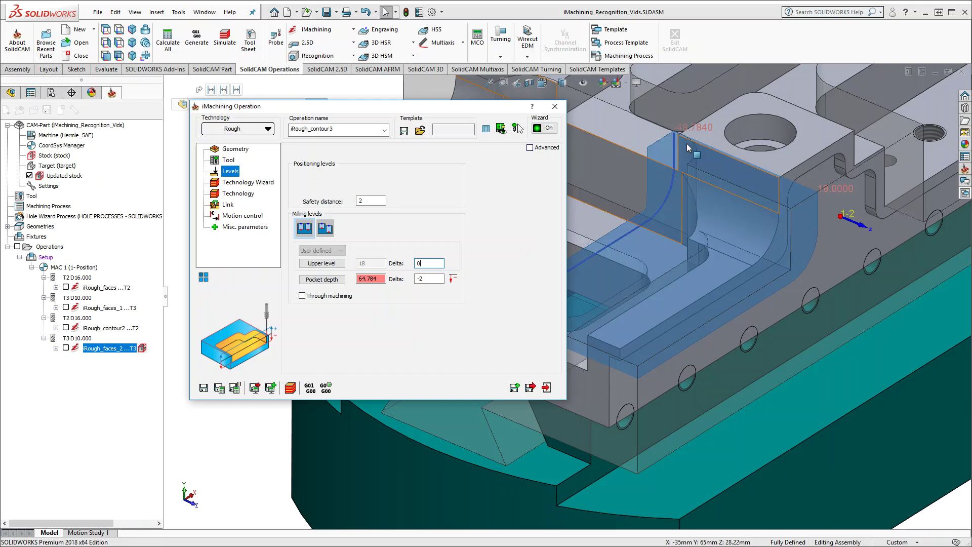
Step: Save and calculate the side contour roughing operation, then close it
{"action": "left_click", "coordinate": [218, 387]}
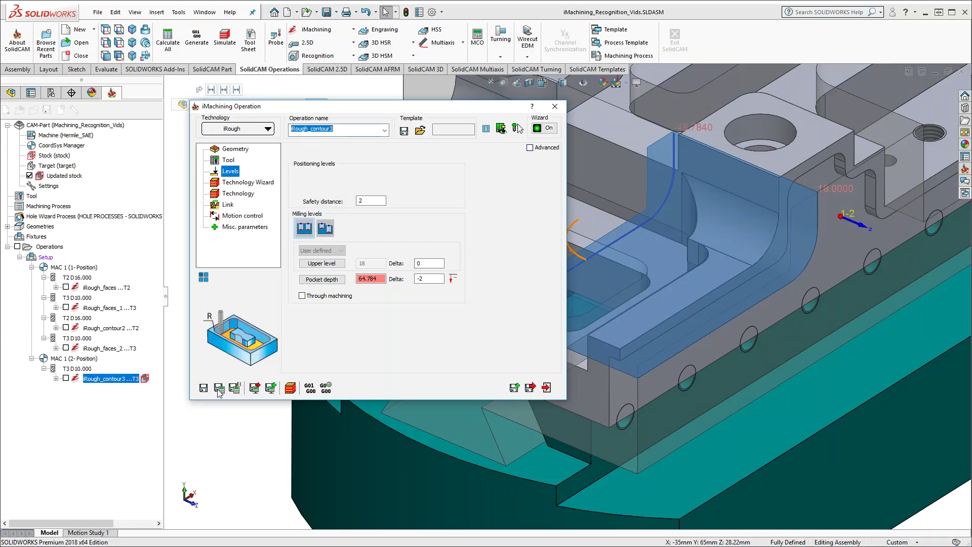
{"action": "left_click", "coordinate": [546, 387]}
{"action": "middle_click_drag", "start_coordinate": [429, 154], "coordinate": [540, 220], "text": "ctrl"}
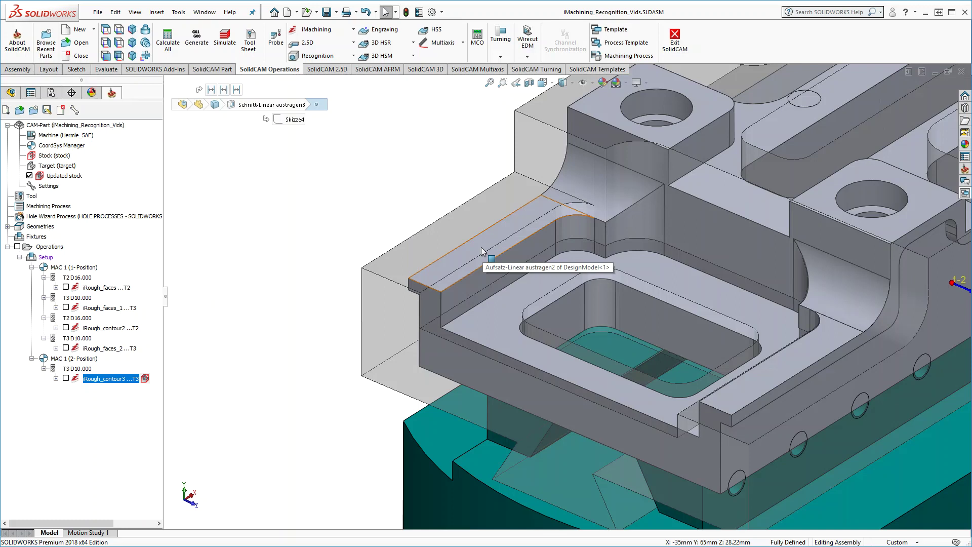
Step: Start a new 2D iMachining roughing operation using contour-based feature recognition from the MAC 1 (3- Position) coordinate system
{"action": "left_click", "coordinate": [317, 30]}
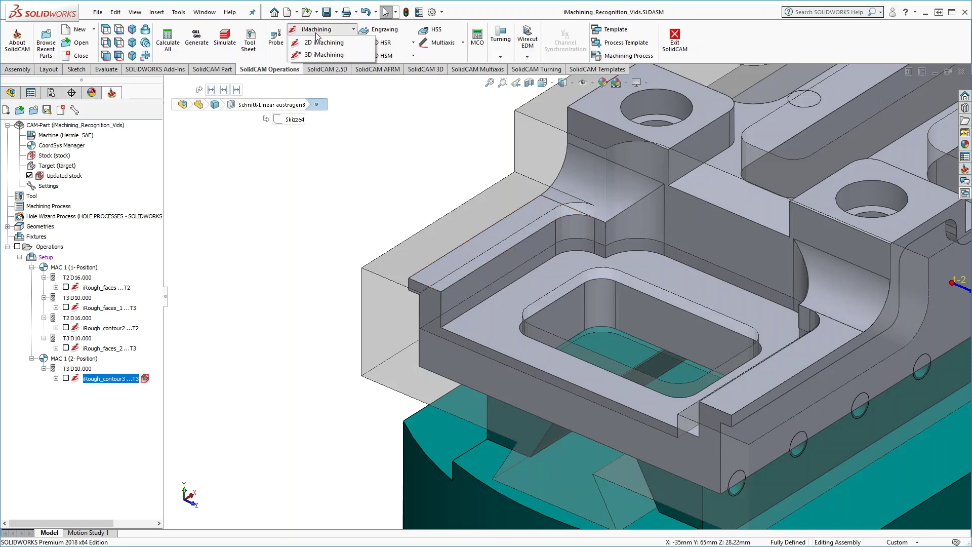
{"action": "left_click", "coordinate": [312, 44]}
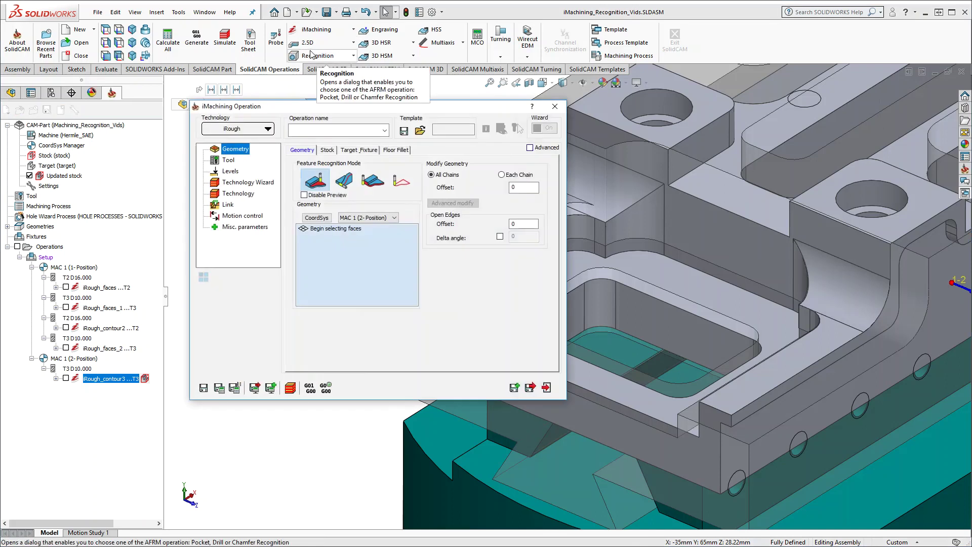
{"action": "left_click", "coordinate": [346, 182]}
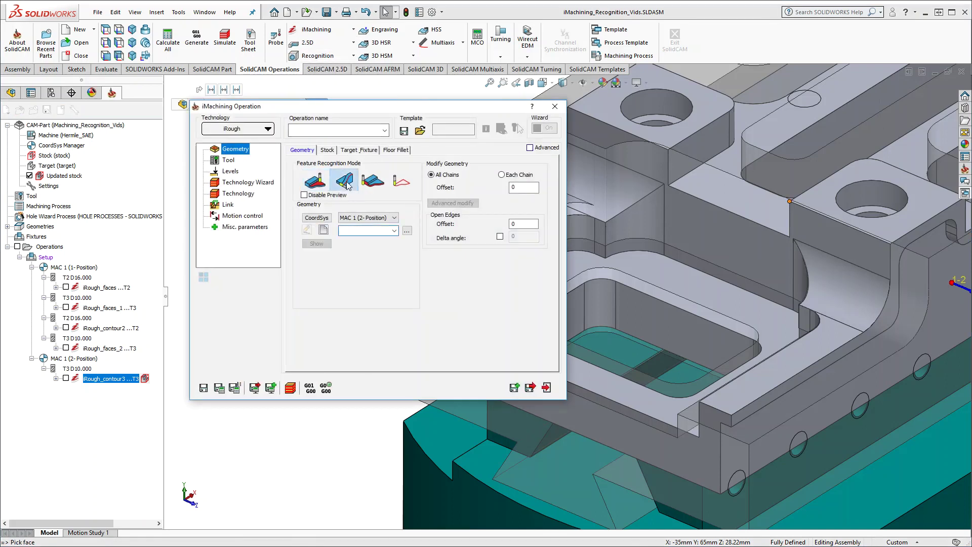
{"action": "left_click", "coordinate": [384, 218]}
{"action": "left_click", "coordinate": [383, 240]}
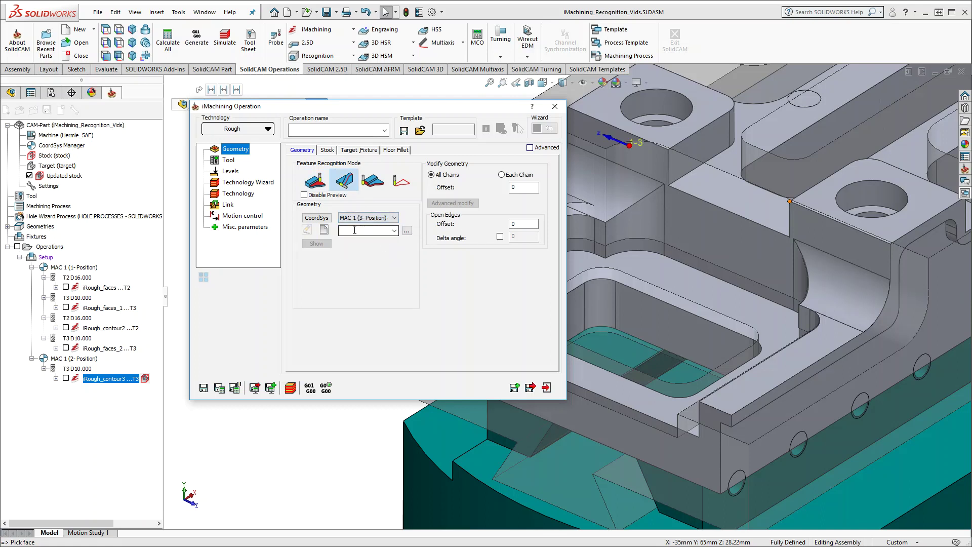
Step: Define a new contour geometry with Constant Z off, chaining the far ledge's outer edge and the curved side of the far counterbored block
{"action": "left_click", "coordinate": [324, 230]}
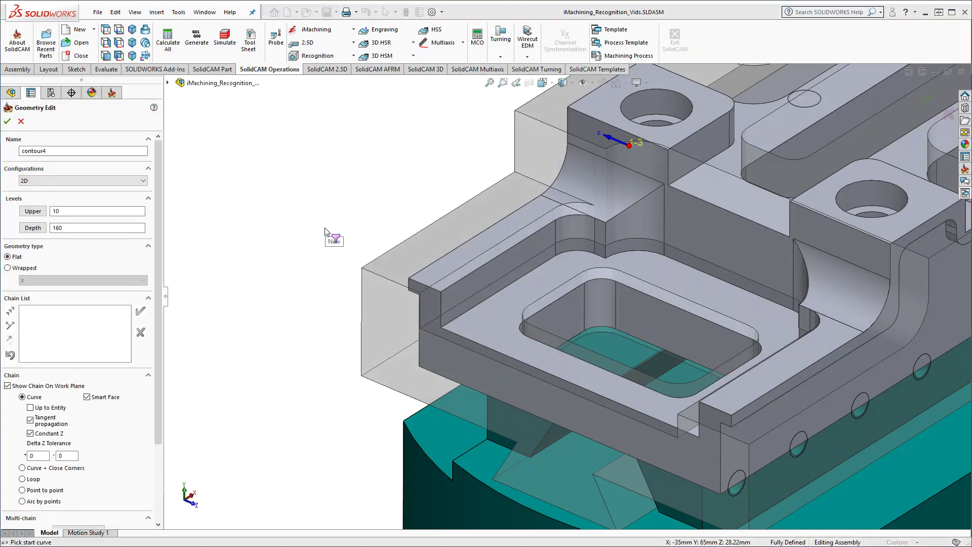
{"action": "left_click", "coordinate": [30, 434]}
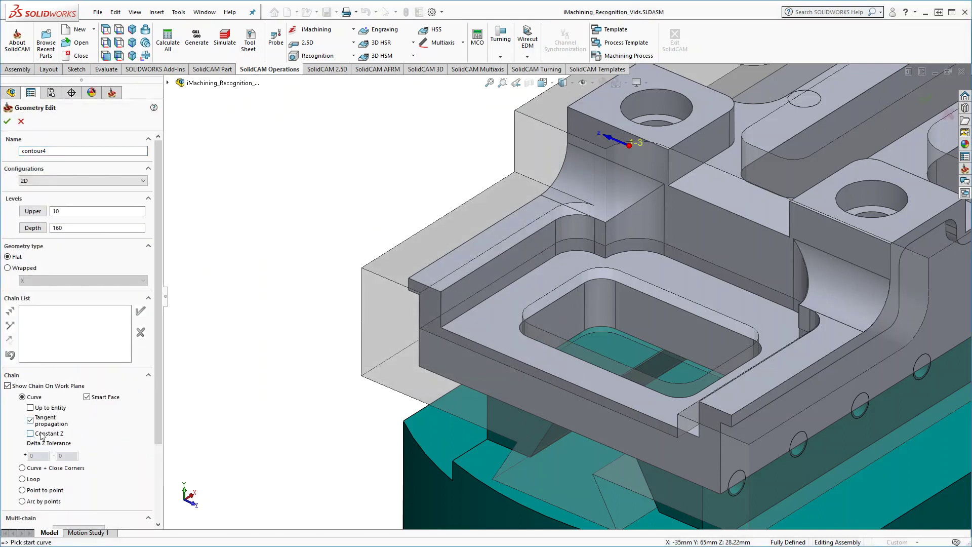
{"action": "left_click", "coordinate": [567, 114]}
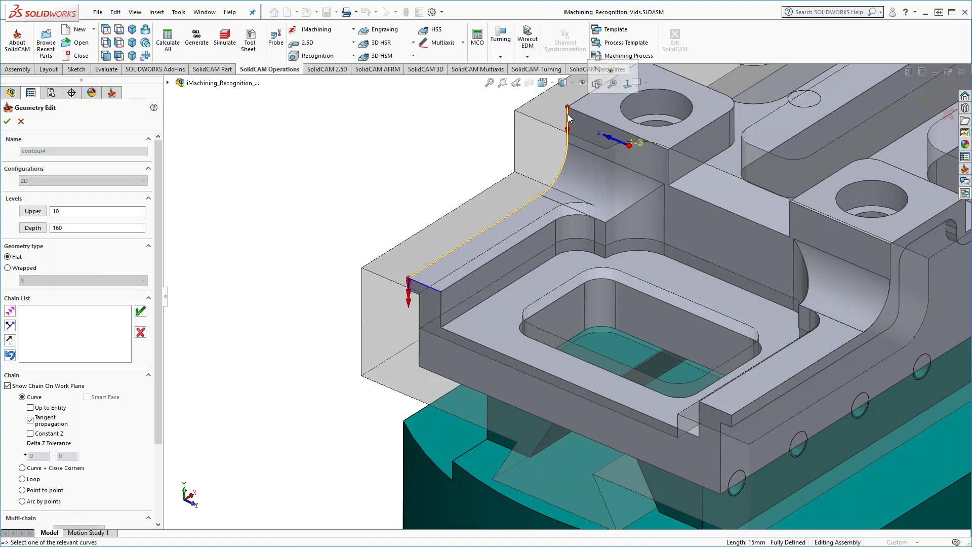
{"action": "left_click", "coordinate": [141, 311]}
{"action": "left_click", "coordinate": [7, 122]}
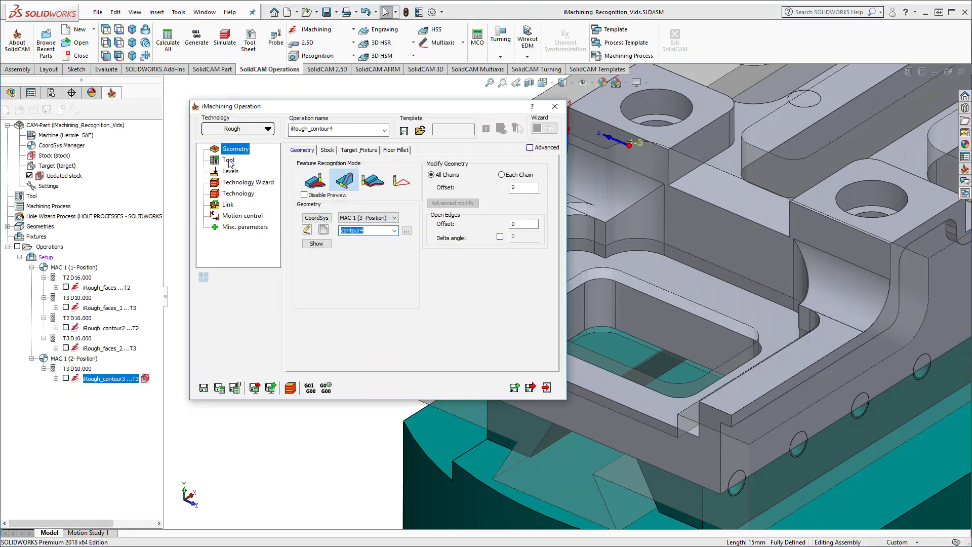
Step: Assign tool 3, the 10 mm end mill, to the far-side contour roughing operation
{"action": "left_click", "coordinate": [229, 160]}
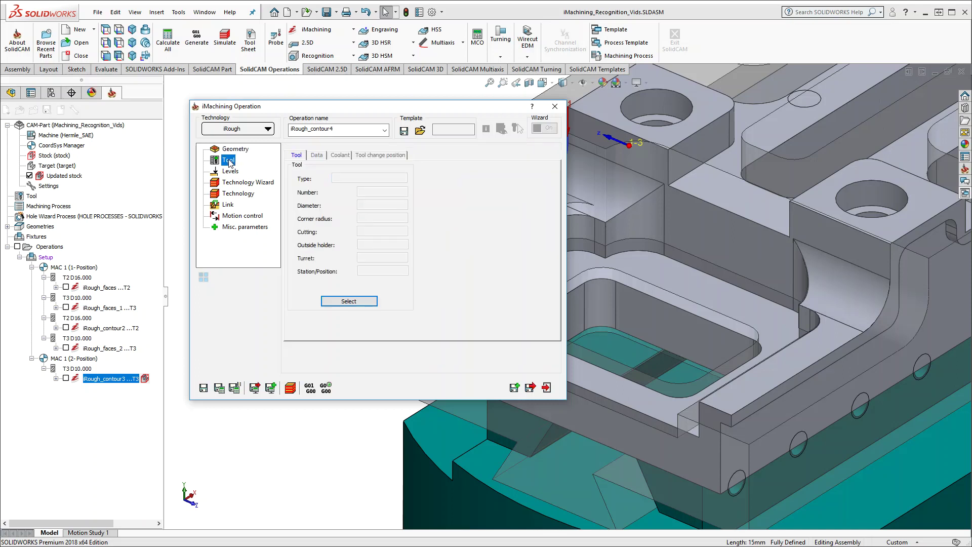
{"action": "left_click", "coordinate": [340, 299]}
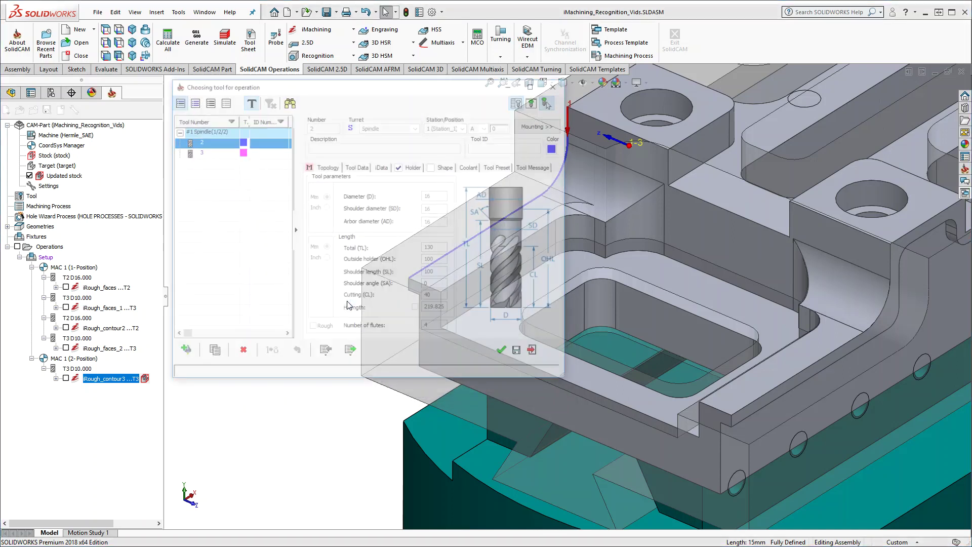
{"action": "left_click", "coordinate": [253, 152]}
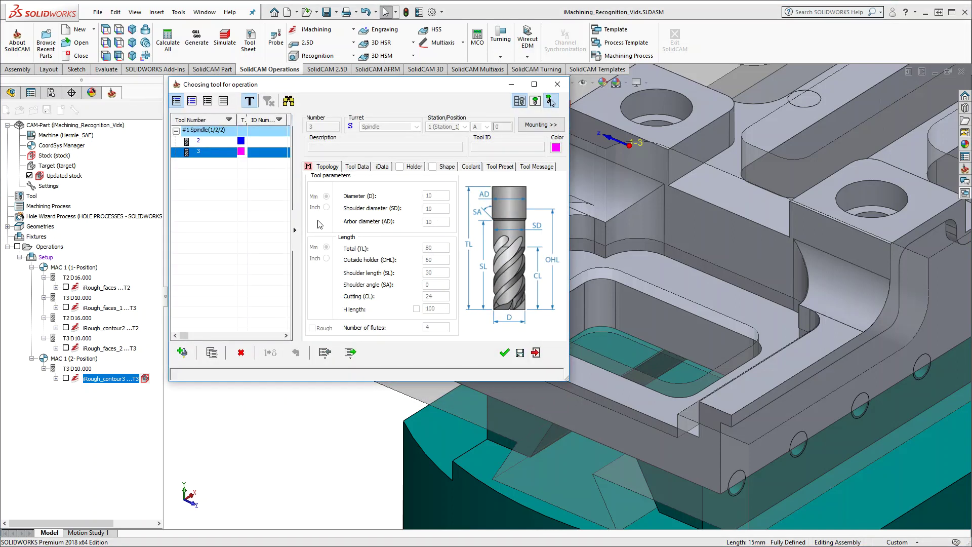
{"action": "left_click", "coordinate": [504, 354]}
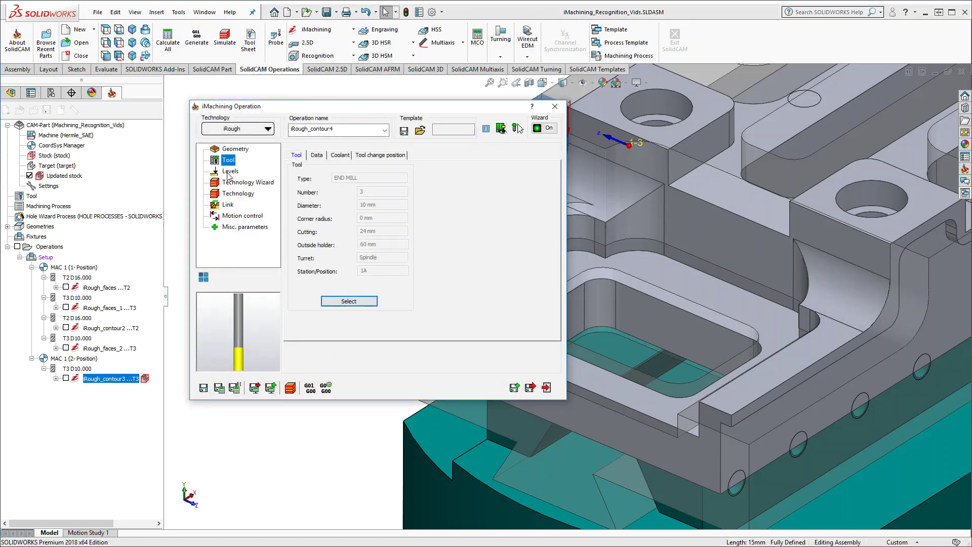
Step: Pick the pocket depth at the far counterbored block's inner upper corner and set the depth delta to -2
{"action": "left_click", "coordinate": [230, 171]}
{"action": "left_click", "coordinate": [321, 279]}
{"action": "middle_click_drag", "start_coordinate": [609, 212], "coordinate": [753, 260], "text": "ctrl"}
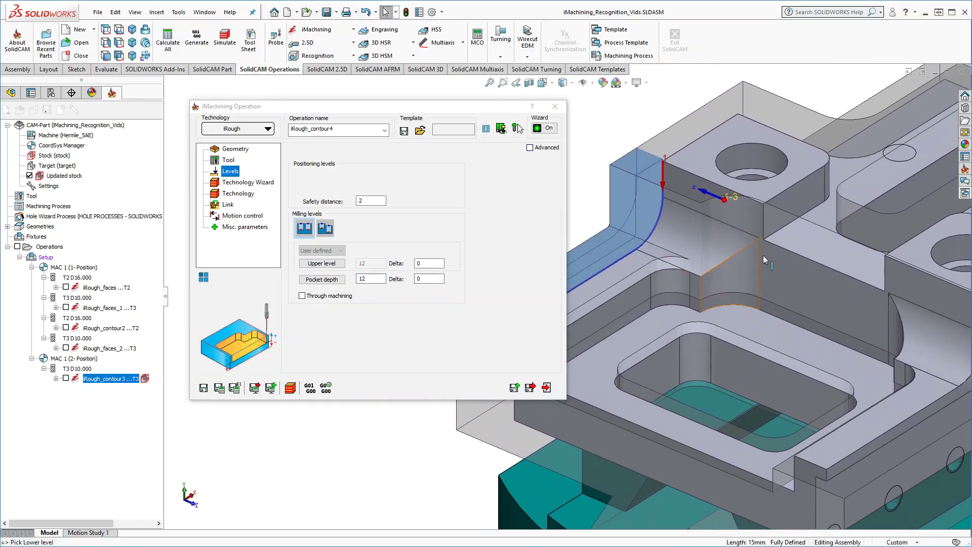
{"action": "left_click", "coordinate": [763, 205]}
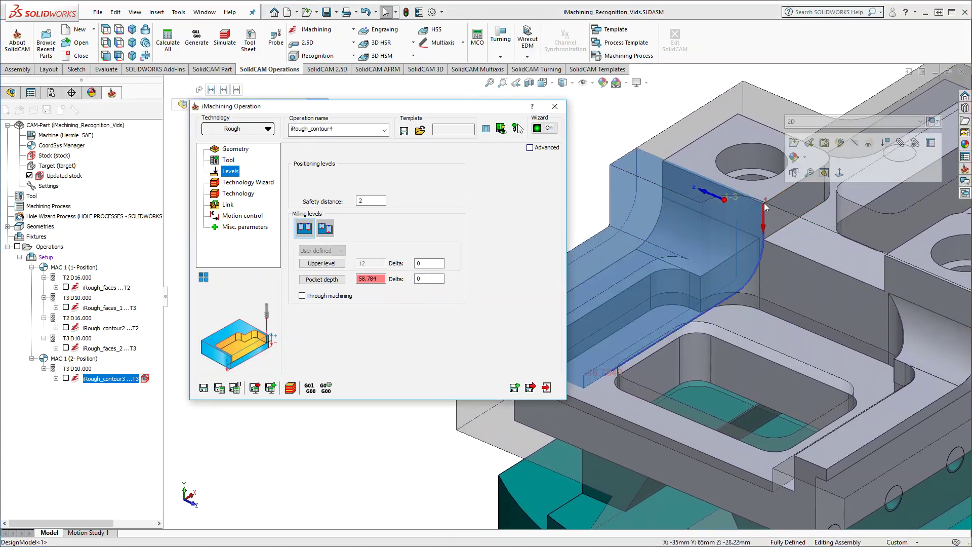
{"action": "double_click", "coordinate": [434, 279]}
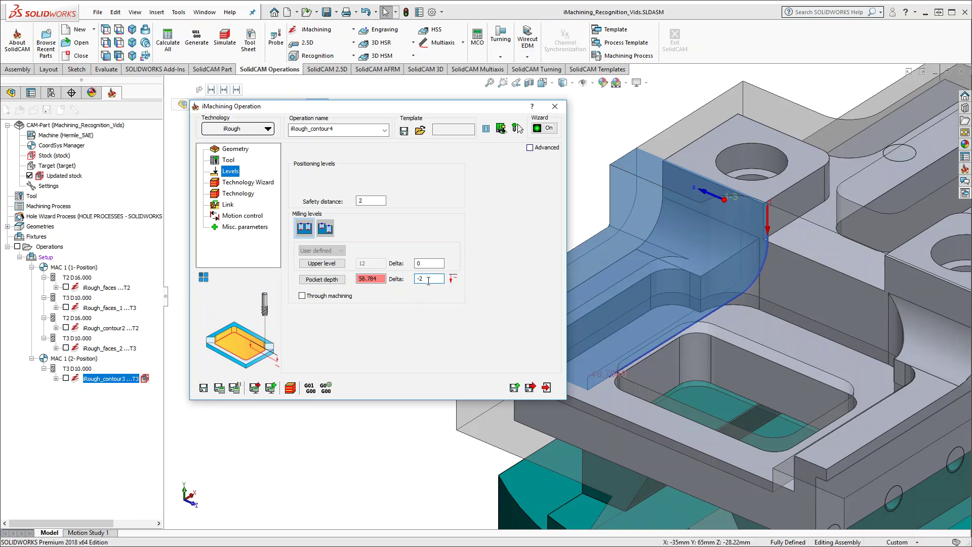
{"action": "left_click", "coordinate": [432, 263]}
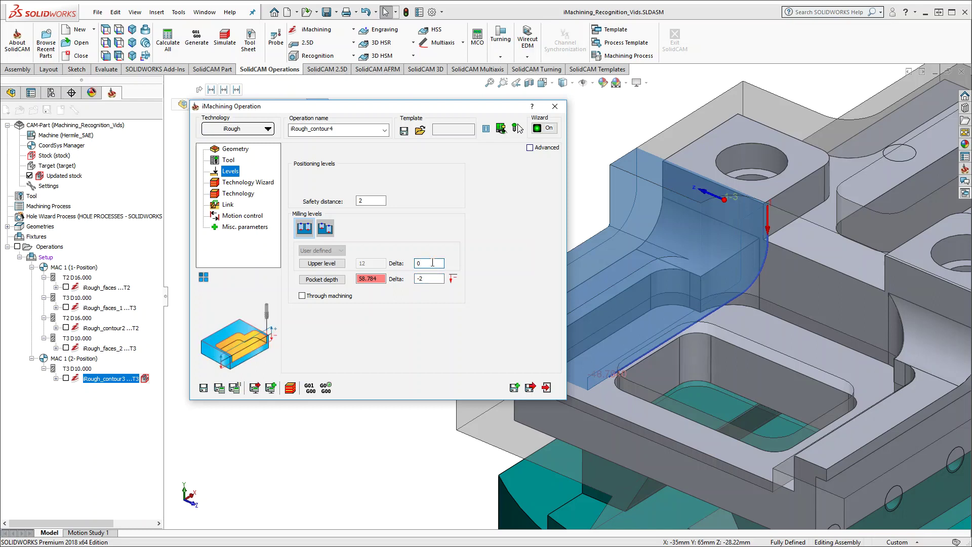
Step: Save and calculate the far-side contour roughing operation, then close it
{"action": "middle_click_drag", "start_coordinate": [615, 292], "coordinate": [712, 261], "text": "ctrl"}
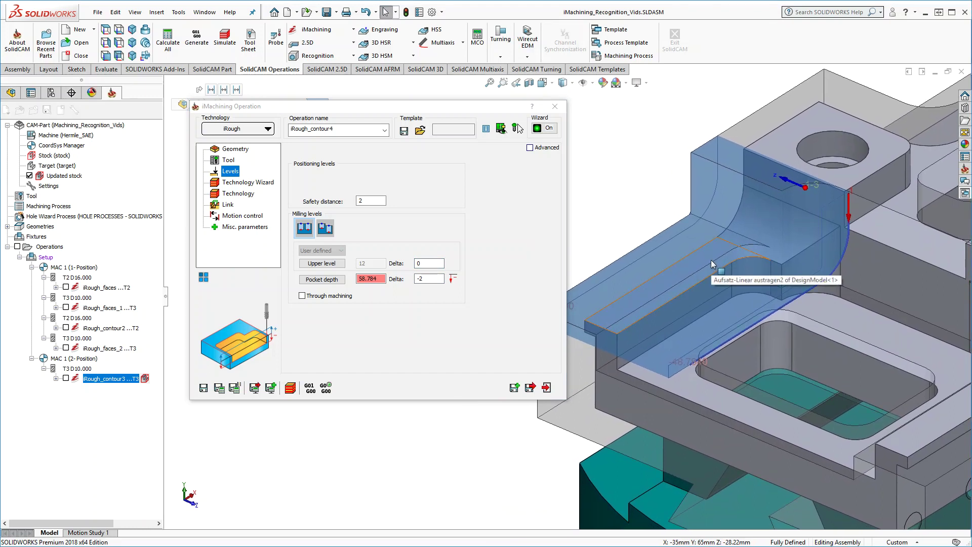
{"action": "left_click", "coordinate": [226, 389]}
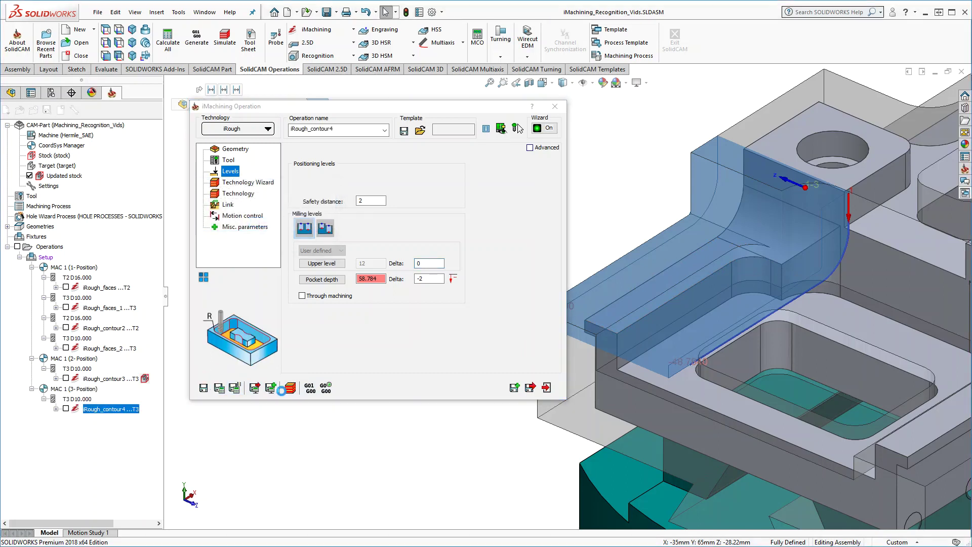
{"action": "left_click", "coordinate": [547, 387]}
Step: Show and hide the toolpaths of iRough_contour3 and iRough_contour4, and compare the updated stock at the successive operations
{"action": "middle_click_drag", "start_coordinate": [698, 321], "coordinate": [403, 266], "text": "ctrl"}
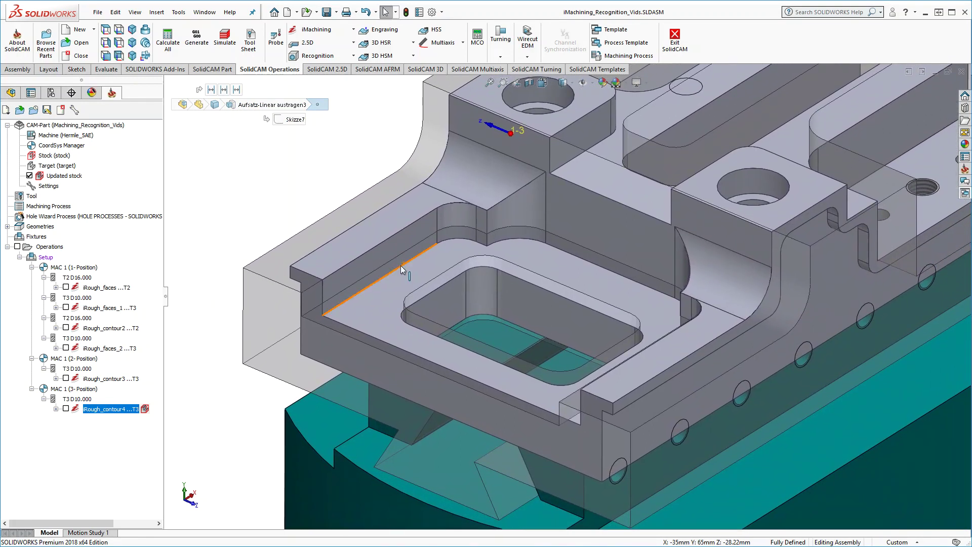
{"action": "left_click", "coordinate": [66, 379]}
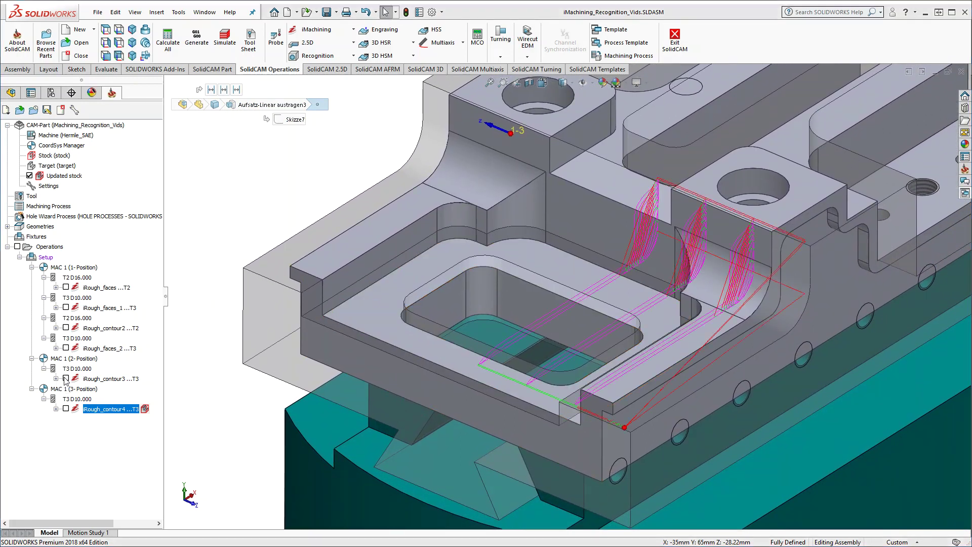
{"action": "left_click", "coordinate": [66, 409]}
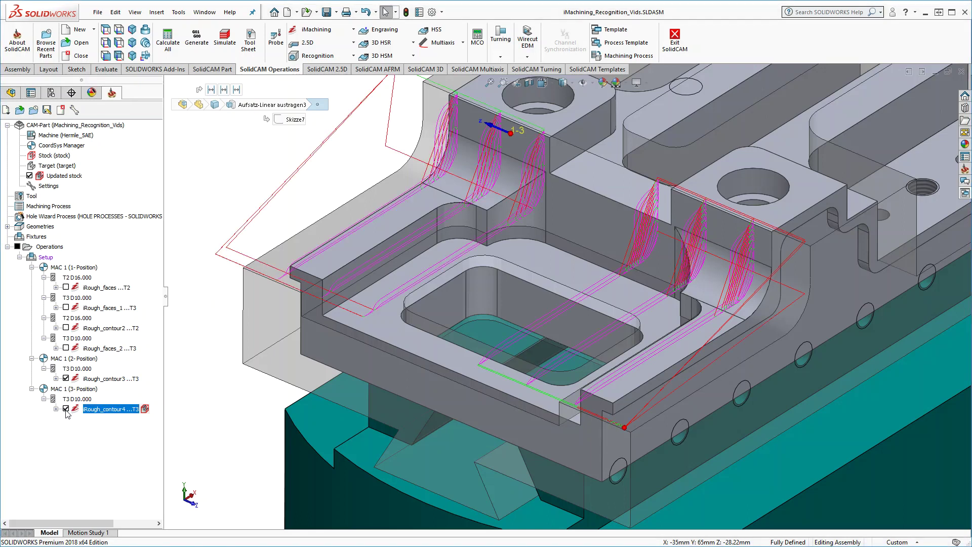
{"action": "left_click", "coordinate": [66, 409]}
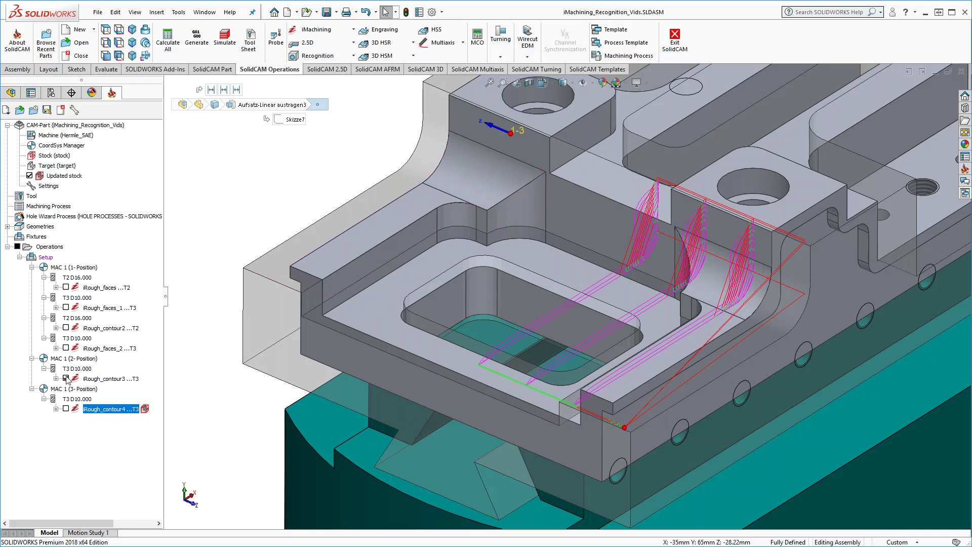
{"action": "left_click", "coordinate": [66, 378]}
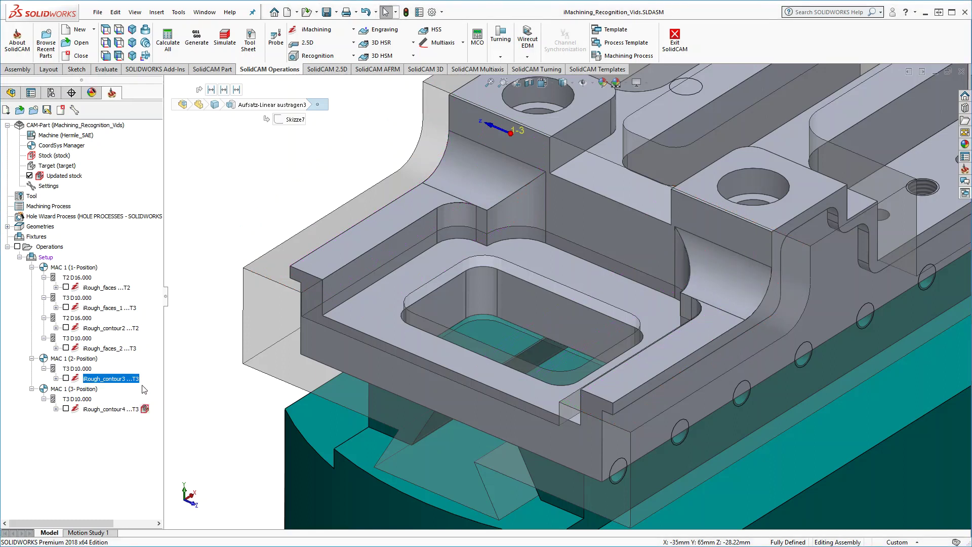
{"action": "left_click", "coordinate": [142, 348]}
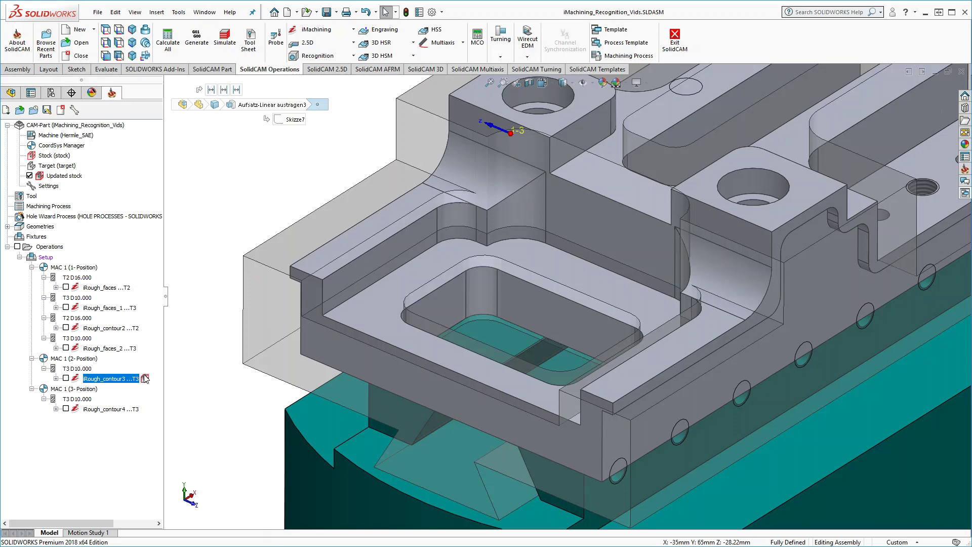
{"action": "left_click", "coordinate": [145, 409]}
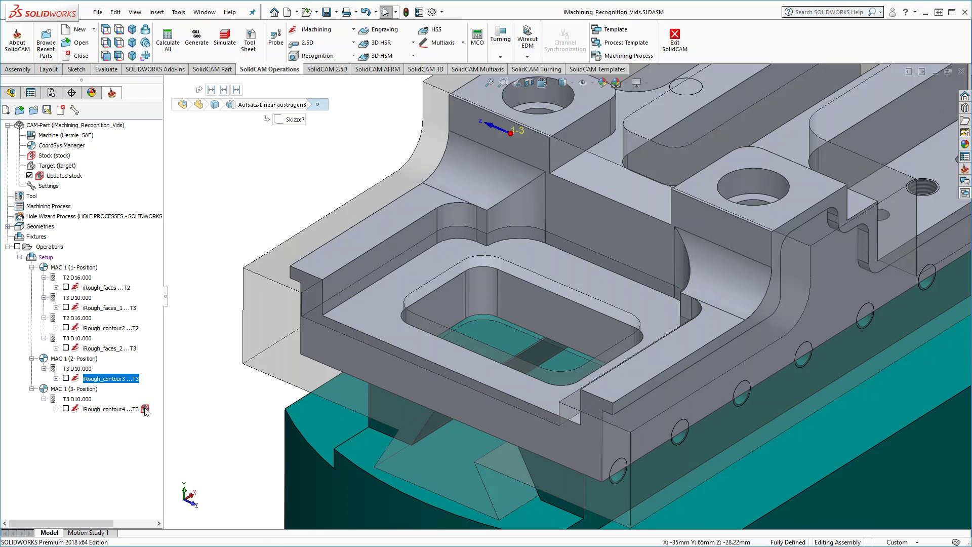